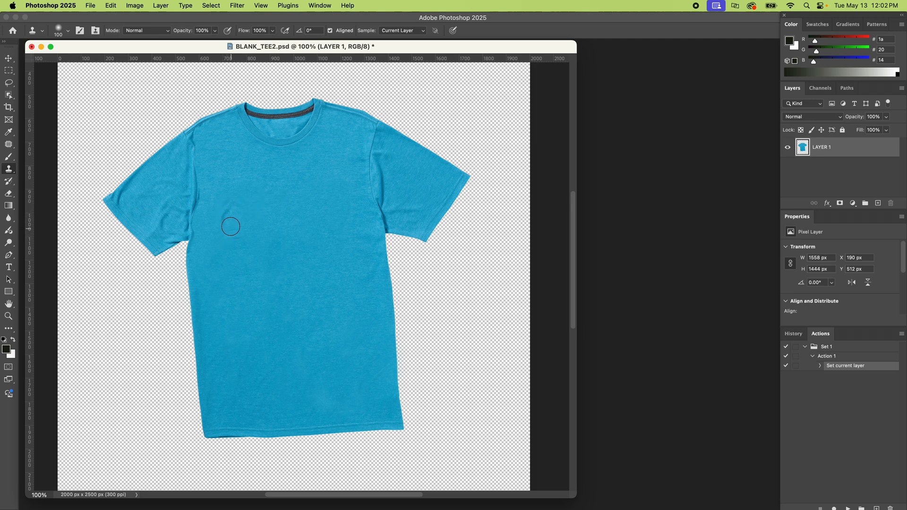
Clone smooth fabric over the wrinkle on the left side of the shirt's chest with a soft 175 px brush.
key(bracketright)
key(bracketright)
key(bracketright)
alt+click(284, 200)
mouse_move(232, 211)
mouse_down()
mouse_move(231, 236)
mouse_move(226, 188)
mouse_move(249, 238)
mouse_up()
Set the Clone Stamp brush to 108 px with 100% hardness.
right_click(273, 199)
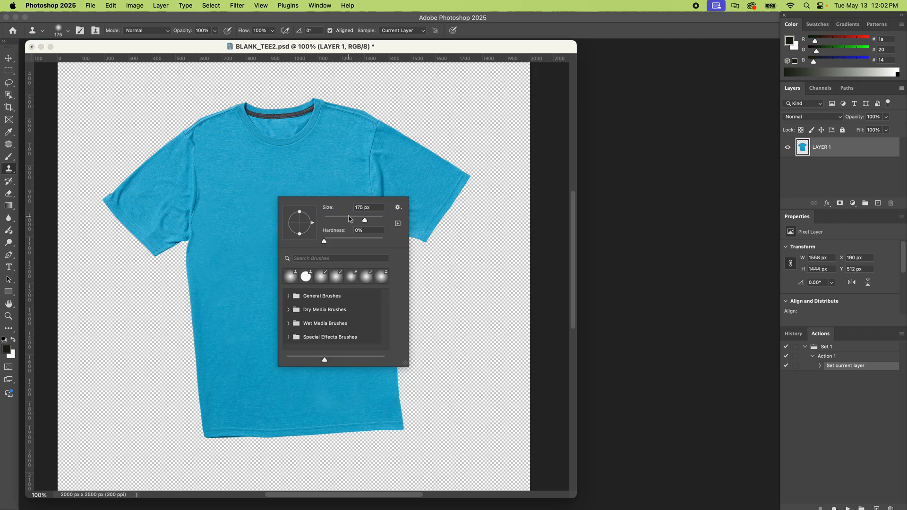
drag(342, 220, 410, 239)
key(Tab)
key(Return)
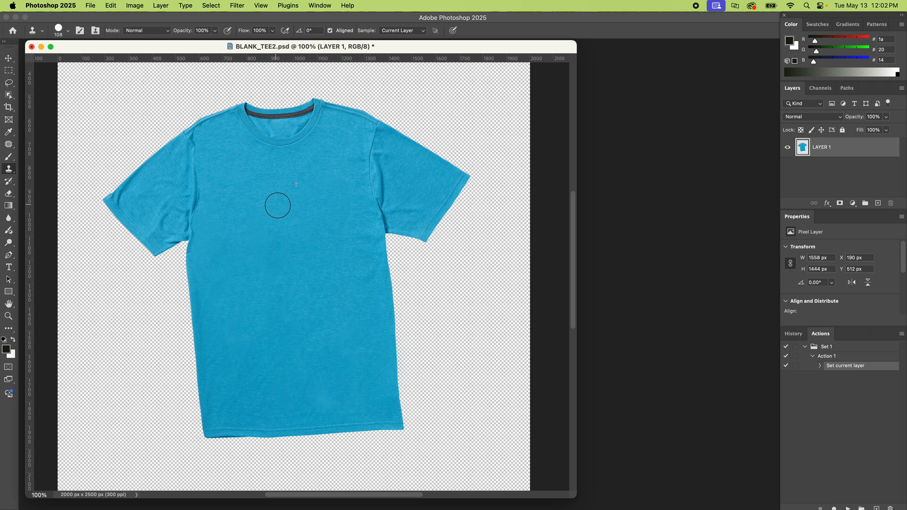
Clone clean fabric over the fold beside the right sleeve's seam with a 50 px brush.
key(super+plus)
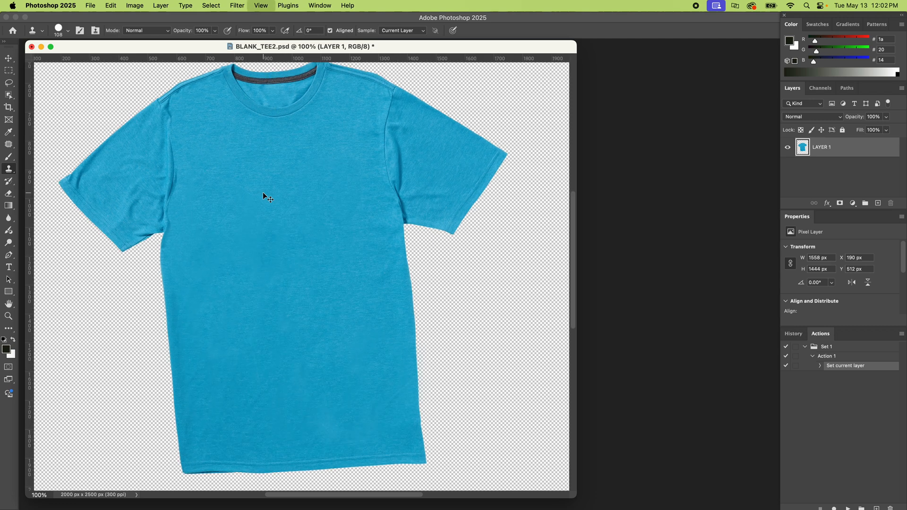
scroll(263, 191, up, 5)
alt+click(265, 216)
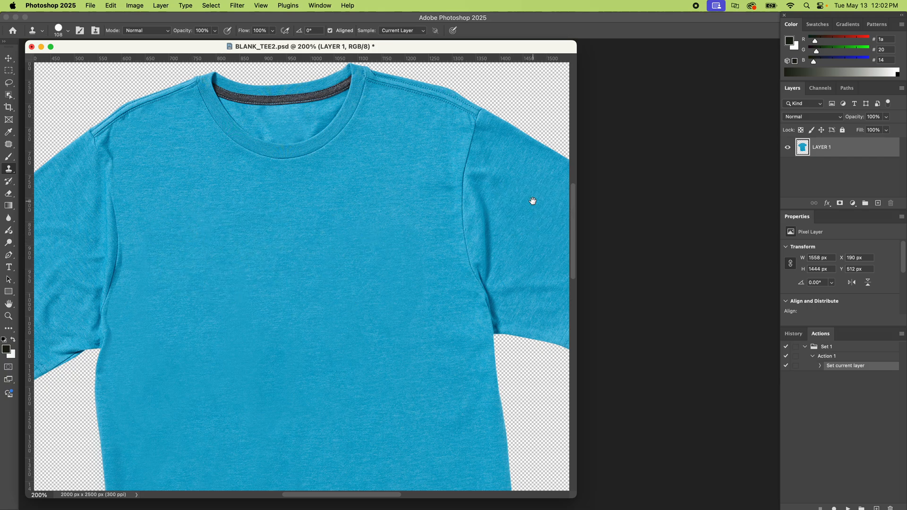
drag(533, 201, 441, 209)
key(bracketleft)
key(bracketleft)
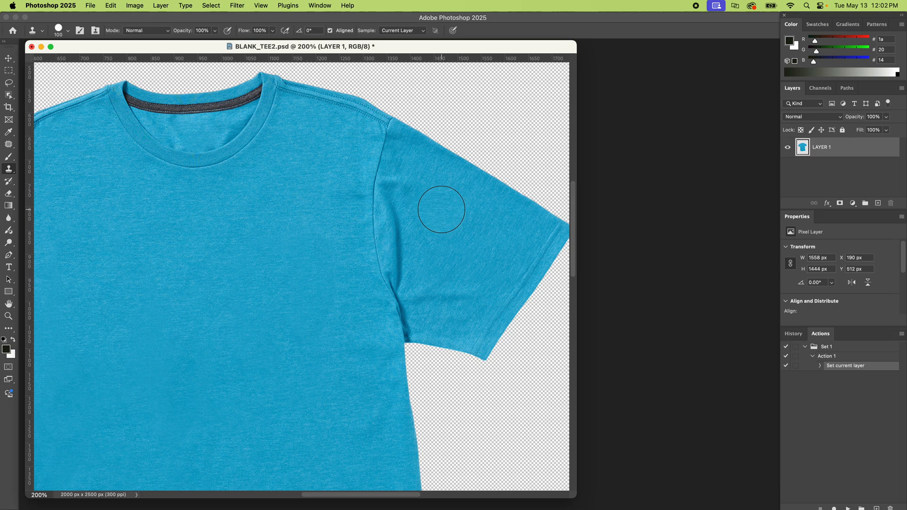
key(bracketleft)
key(bracketleft)
key(bracketleft)
key(bracketleft)
mouse_move(398, 212)
mouse_down()
mouse_move(408, 279)
mouse_move(389, 205)
mouse_move(398, 257)
mouse_move(385, 211)
mouse_move(395, 259)
mouse_up()
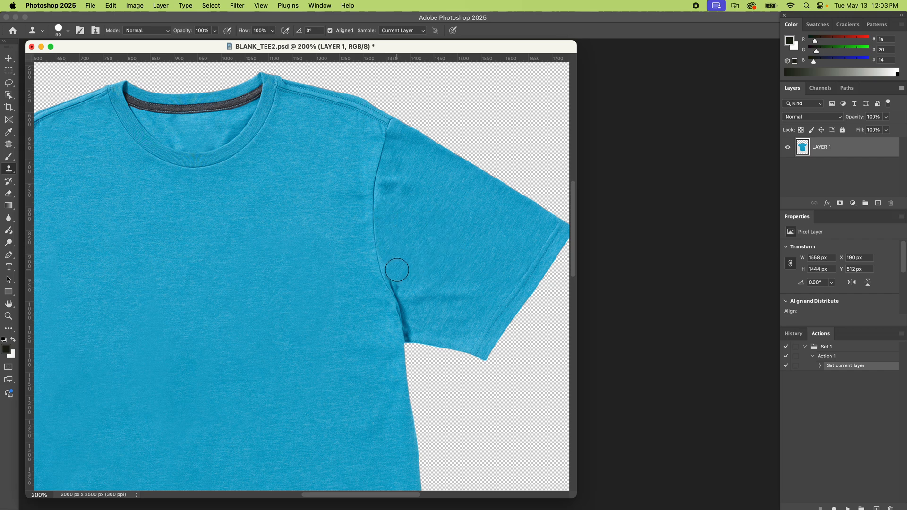
Reduce the Clone Stamp brush hardness and retouch the remaining fold beside the right sleeve's seam.
right_click(419, 246)
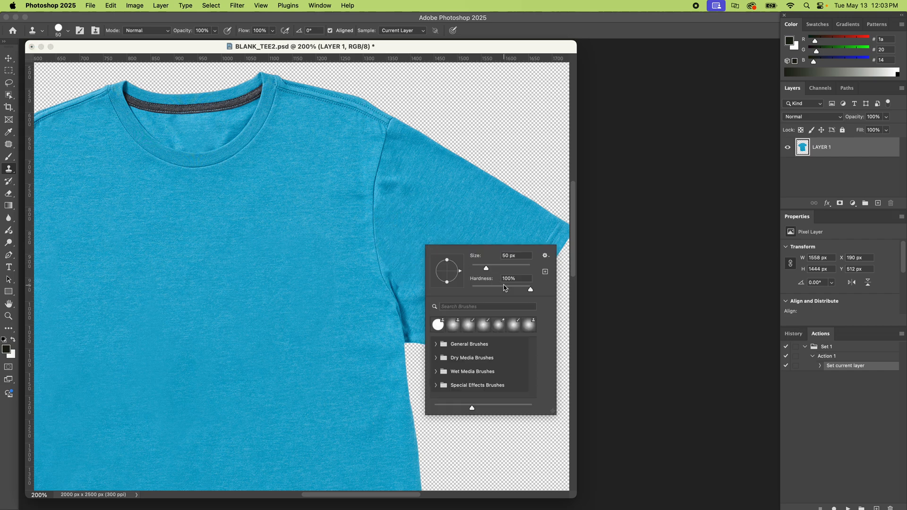
drag(528, 290, 487, 288)
click(402, 238)
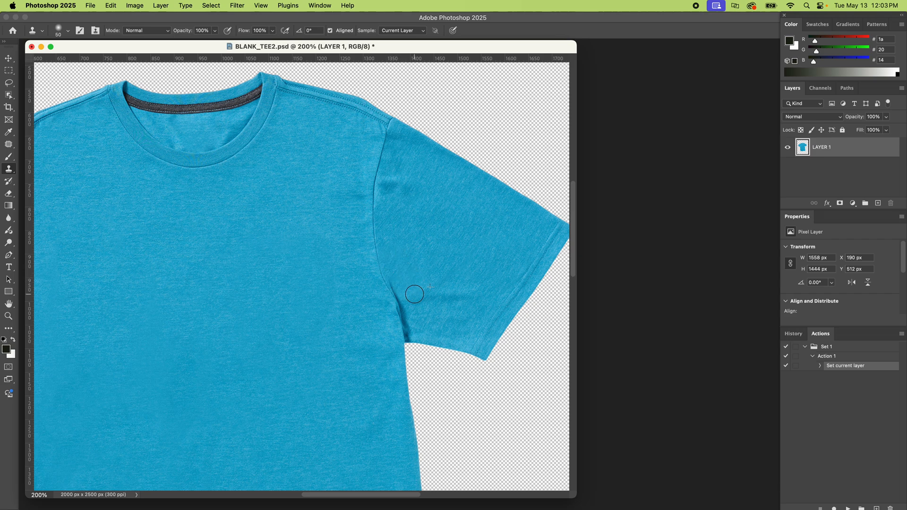
Place vertical guides at both sides of the shirt body and horizontal guides at the collar and the hem.
scroll(305, 237, left, 5)
scroll(304, 236, down, 2)
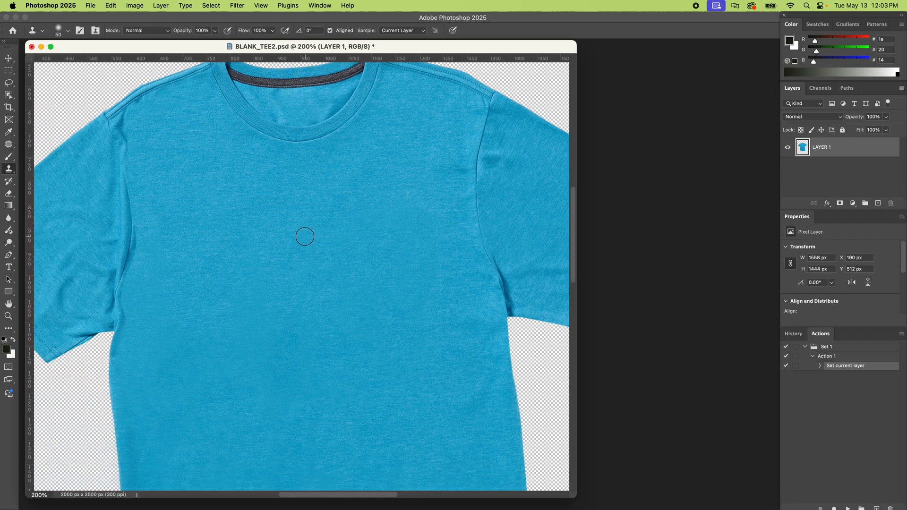
key(super+0)
key(v)
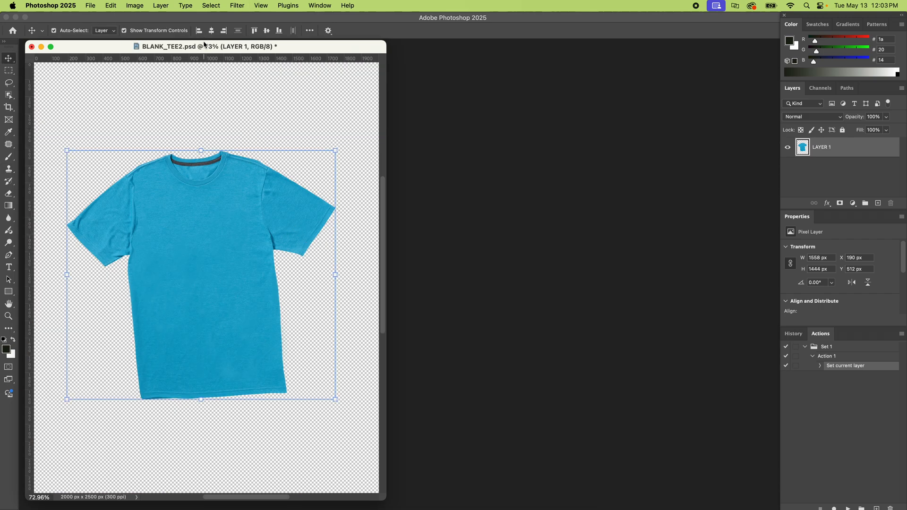
drag(206, 48, 226, 51)
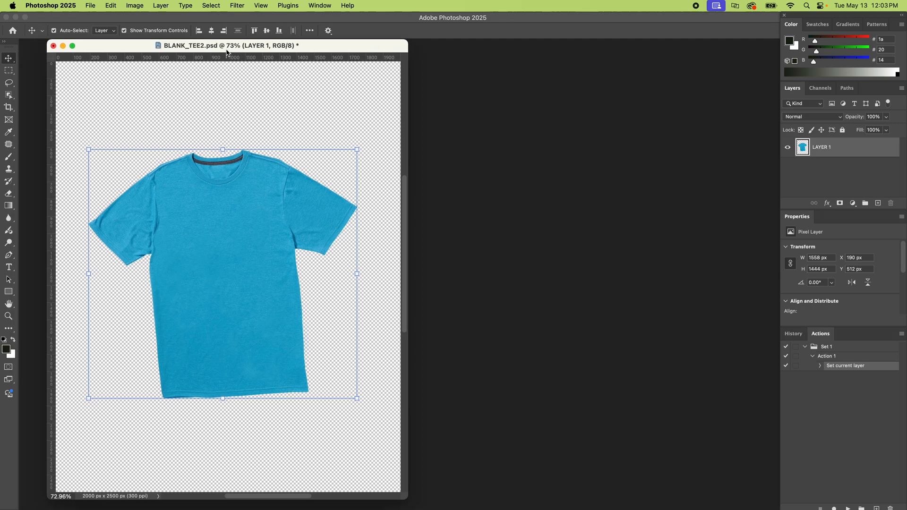
click(266, 5)
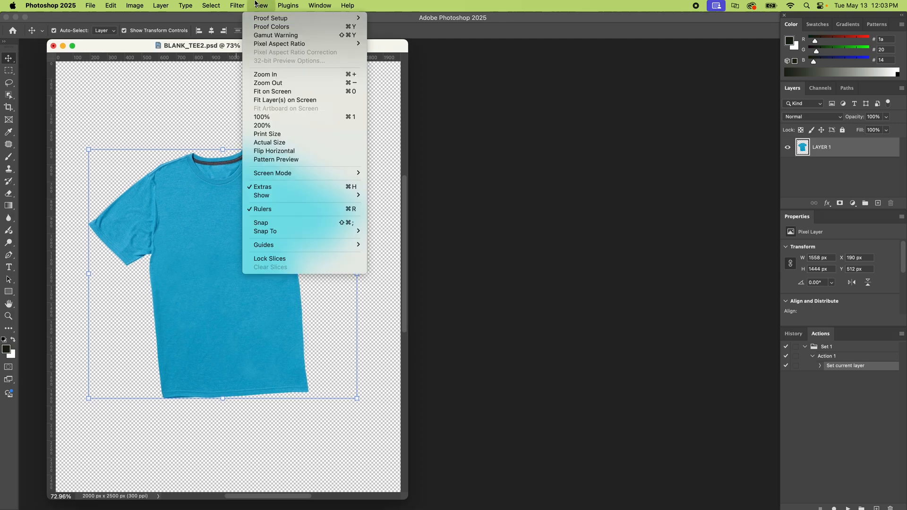
click(274, 211)
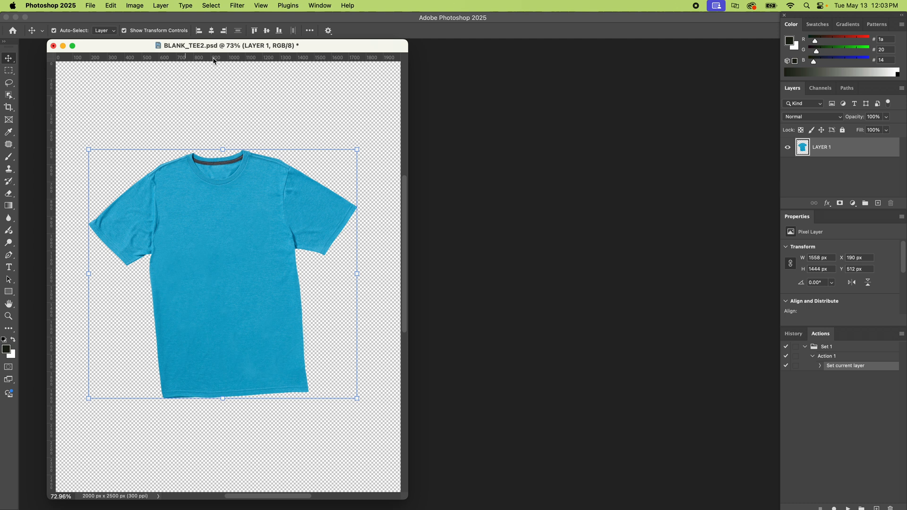
mouse_move(50, 202)
mouse_down()
mouse_move(166, 209)
mouse_move(155, 210)
mouse_up()
drag(50, 242, 301, 250)
drag(245, 60, 256, 153)
drag(258, 60, 262, 393)
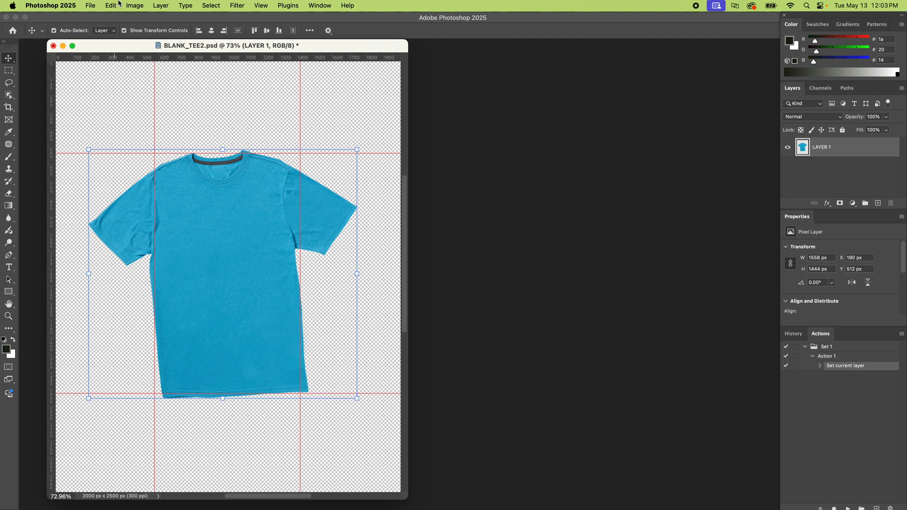
Rotate the shirt layer 2.62° clockwise with Free Transform to align its body with the guides.
click(134, 5)
mouse_move(111, 3)
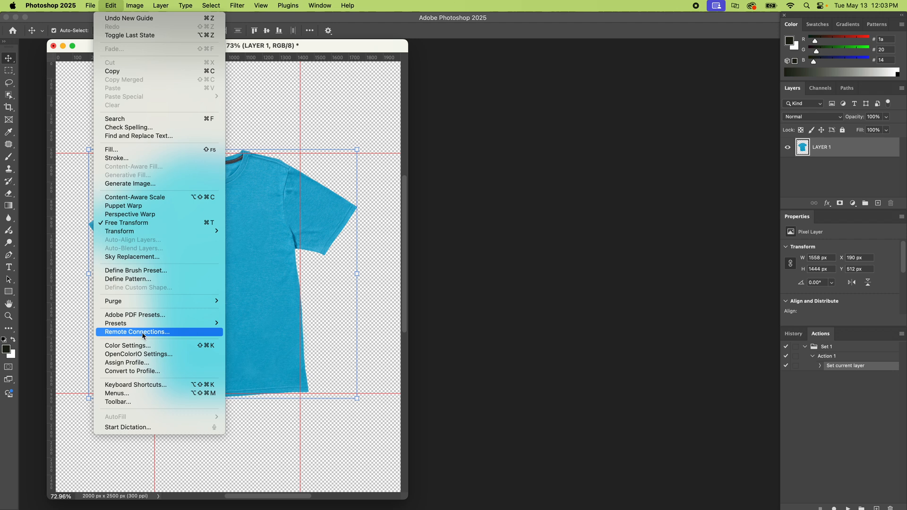
click(130, 225)
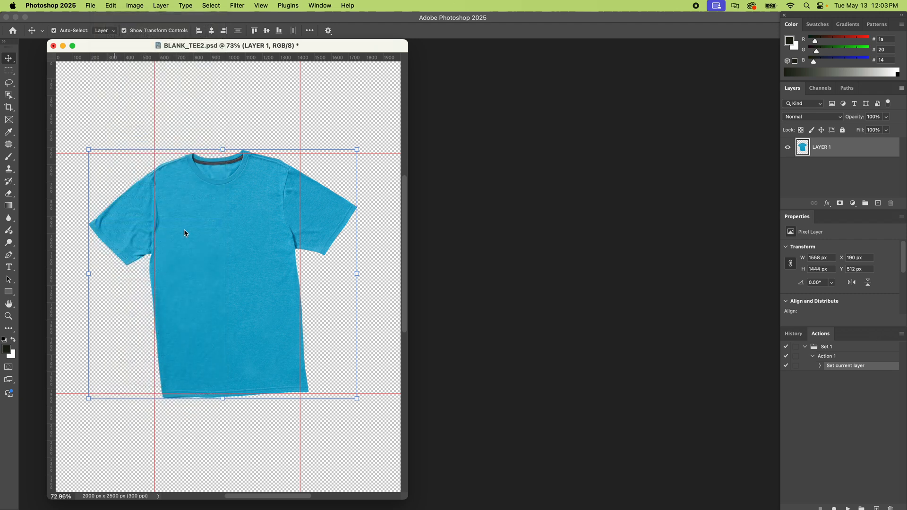
drag(366, 131, 371, 140)
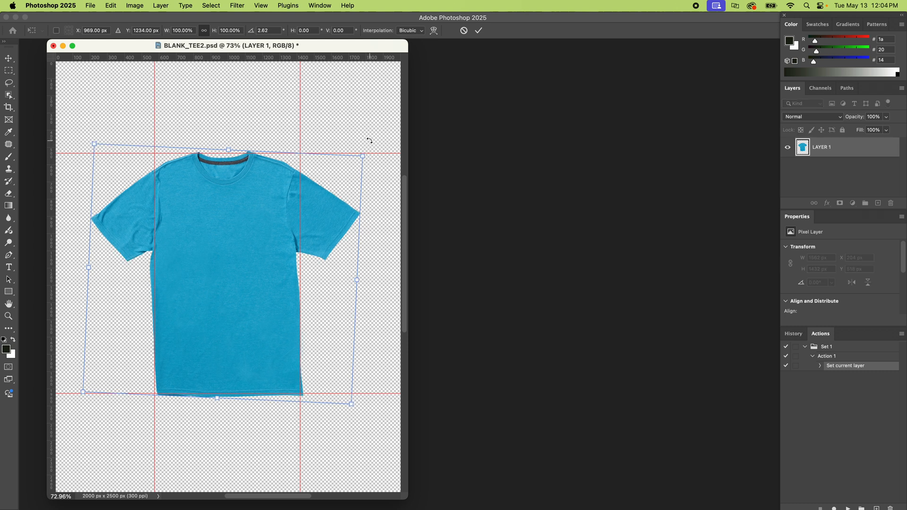
key(Return)
Open the Liquify filter on the shirt layer with Show Guides enabled.
drag(405, 498, 487, 500)
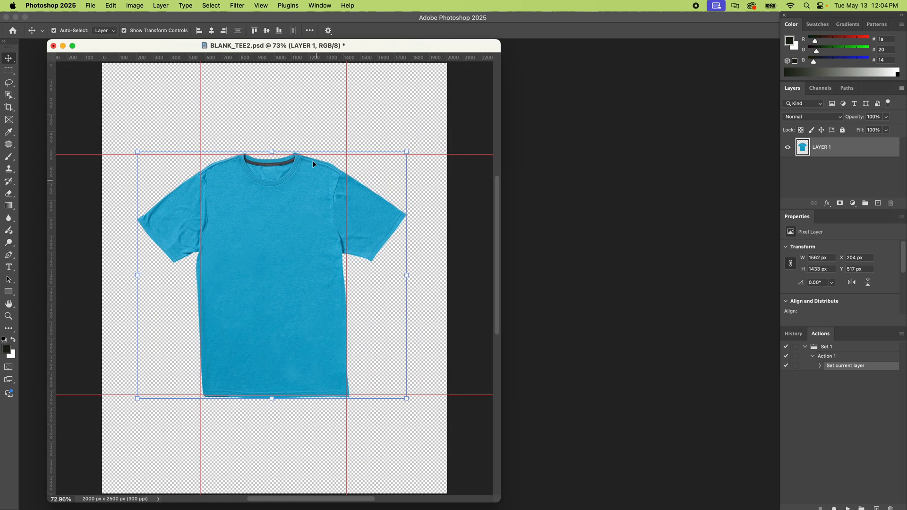
click(239, 5)
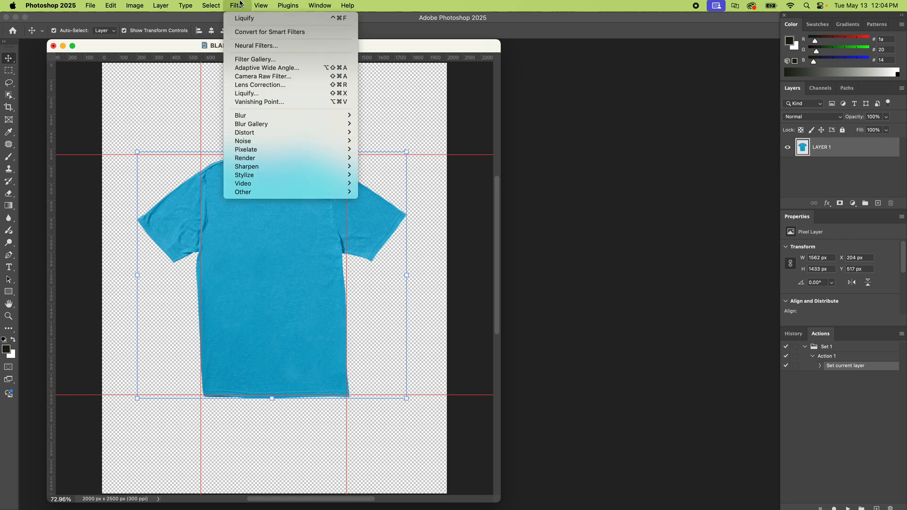
click(252, 93)
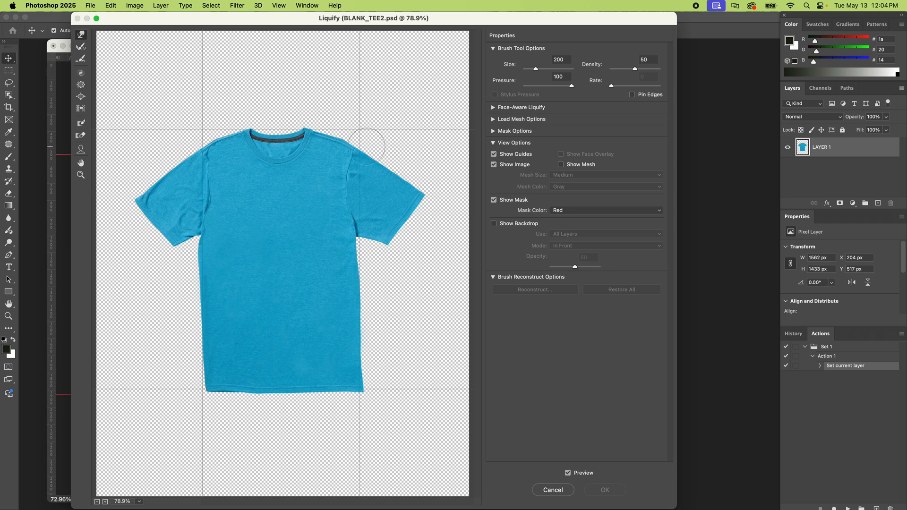
click(510, 154)
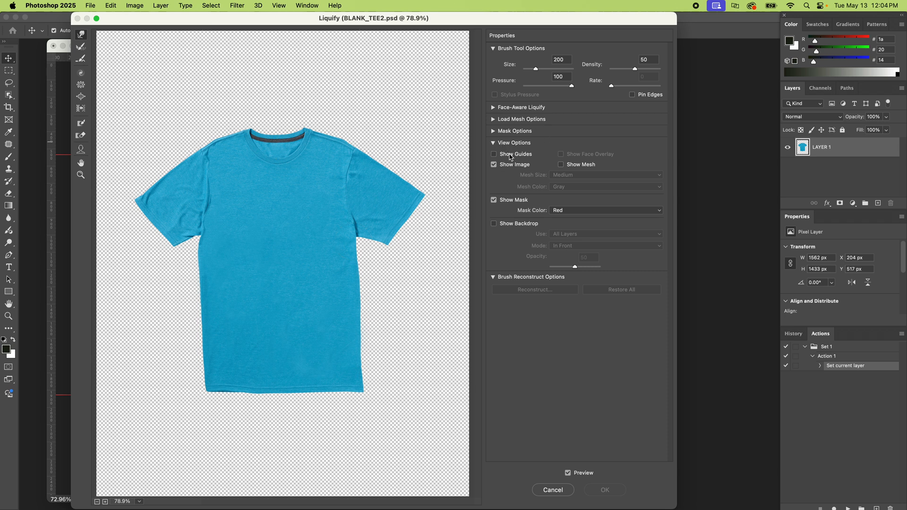
click(511, 155)
click(511, 155)
click(512, 156)
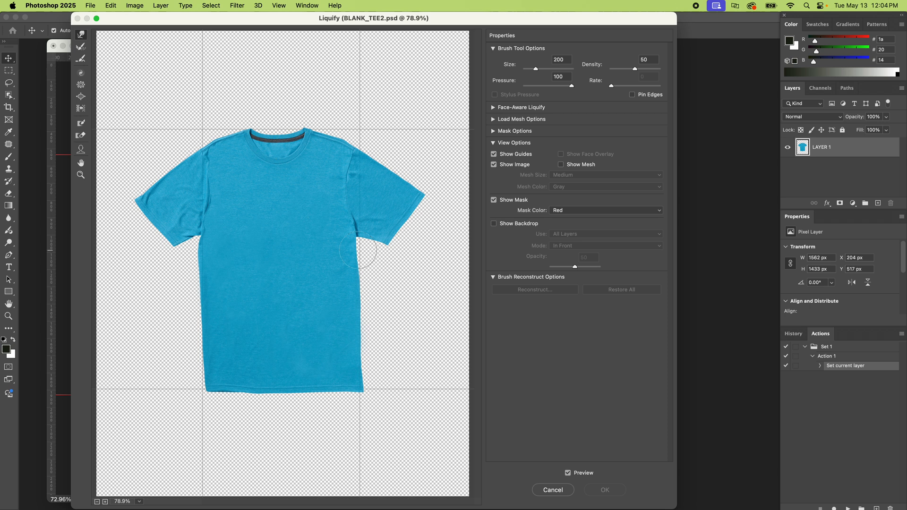
Try to reshape the shirt body's right edge below the sleeve with the Forward Warp tool at size 200.
click(80, 164)
key(super+equal)
key(super+equal)
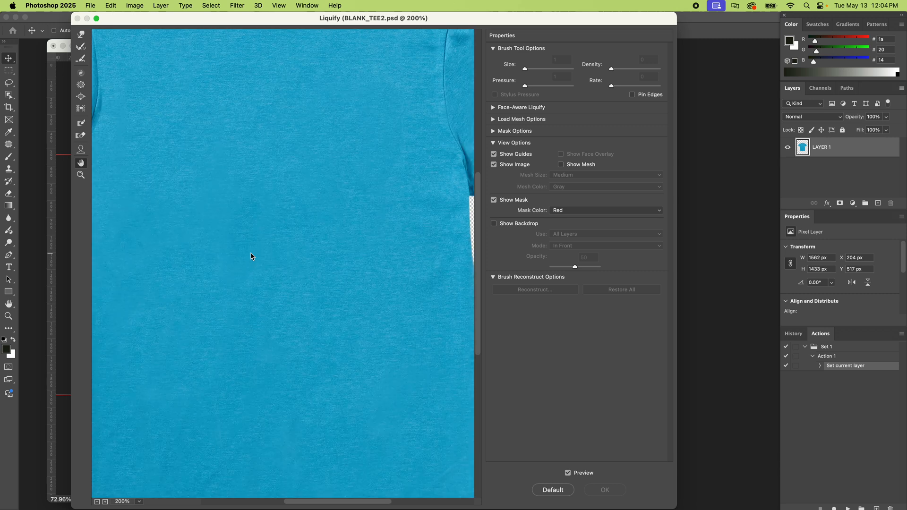
key(super+minus)
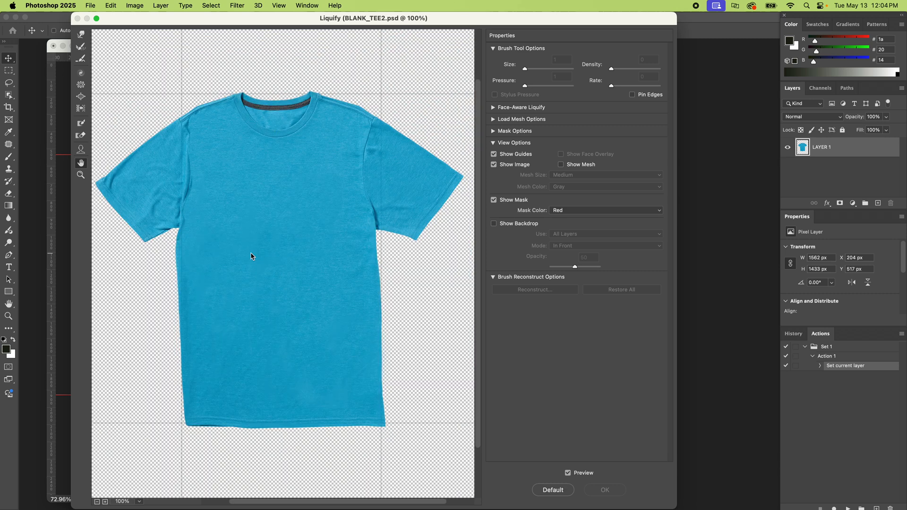
drag(269, 232, 278, 247)
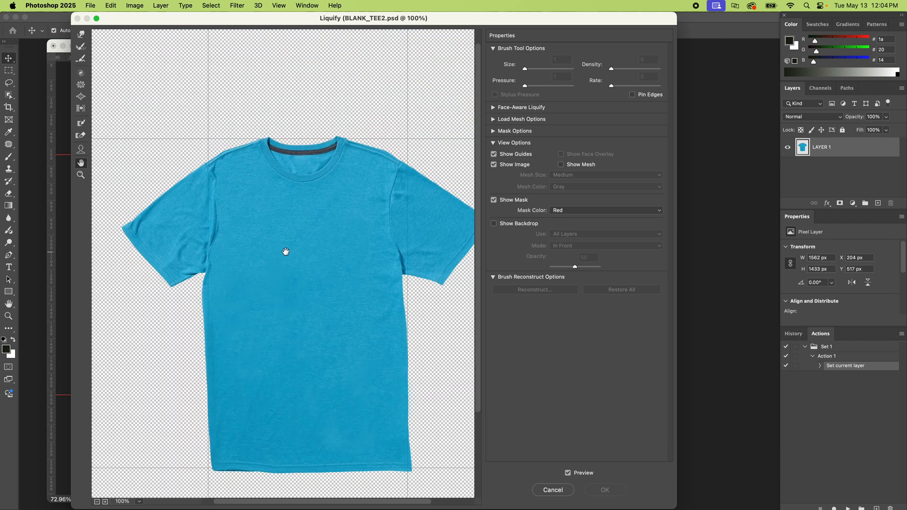
scroll(285, 251, down, 3)
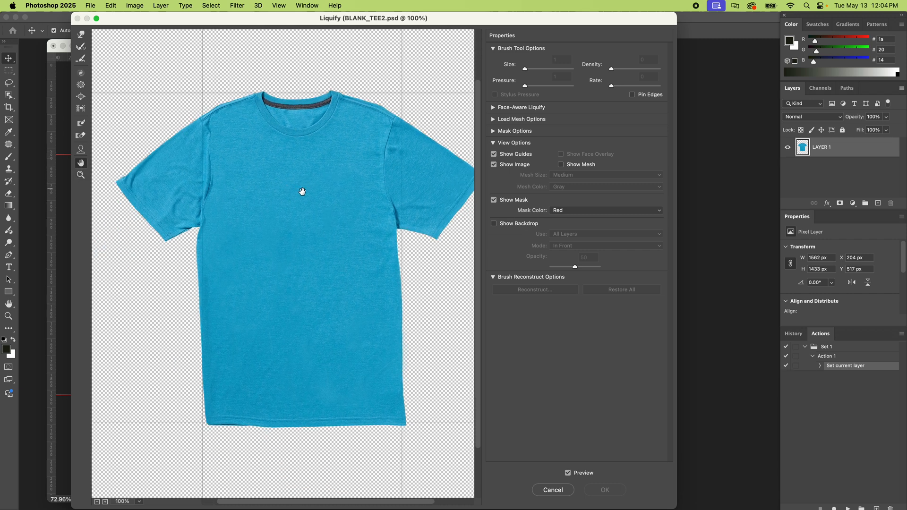
click(82, 36)
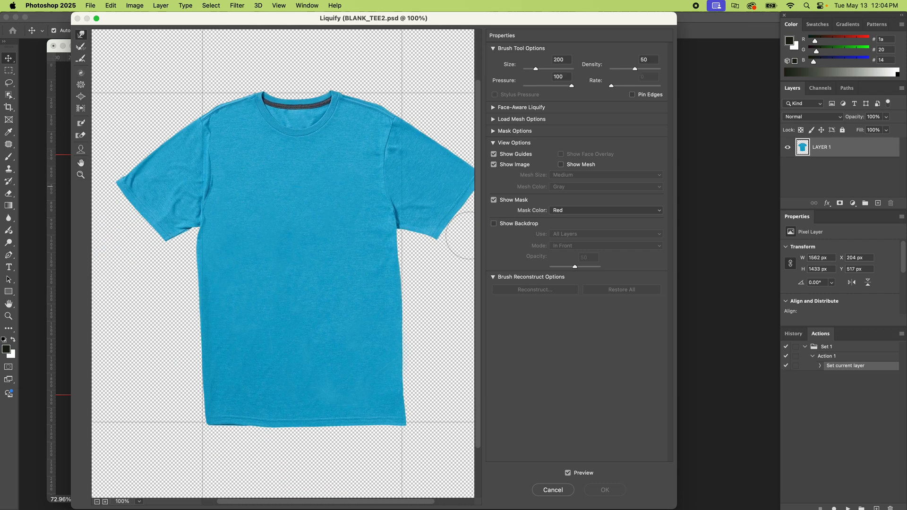
drag(391, 245, 387, 246)
drag(407, 275, 396, 275)
key(super+z)
key(super+z)
Warp the shirt body's right edge and lower-right corner to meet the right guide using brush size 300.
drag(365, 235, 328, 233)
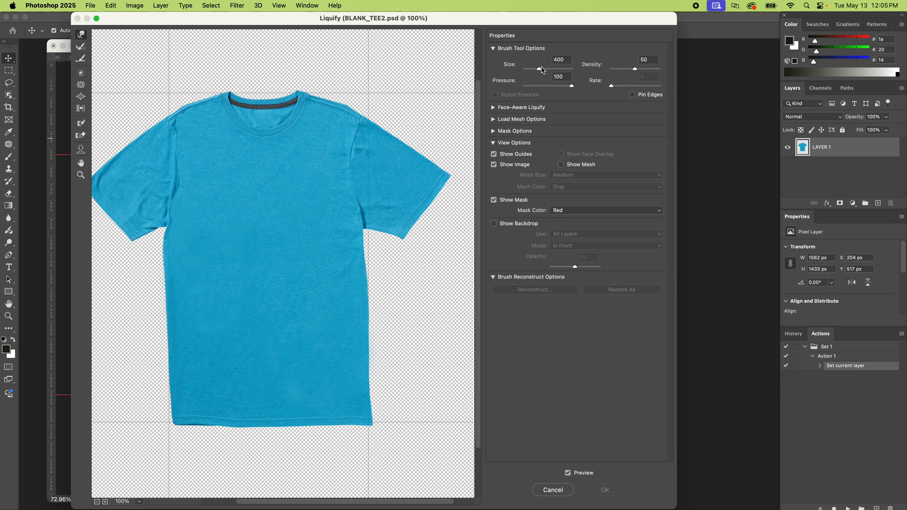
key(bracketleft)
key(bracketleft)
key(bracketleft)
drag(328, 238, 332, 239)
key(bracketright)
key(bracketleft)
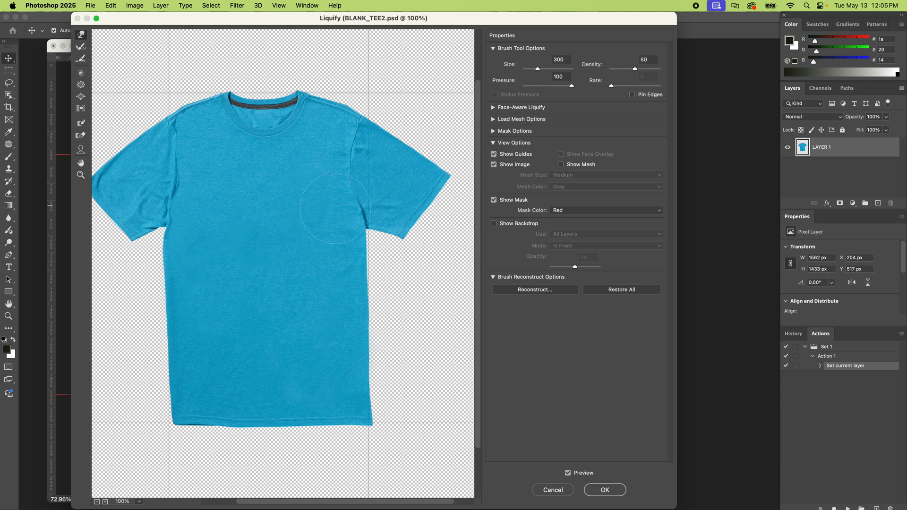
drag(350, 228, 355, 261)
drag(373, 416, 376, 416)
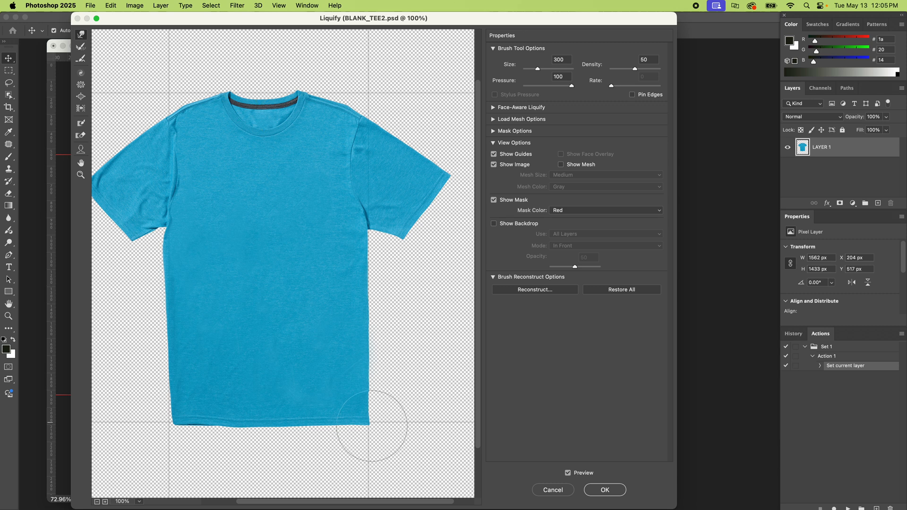
Push the shirt's bottom hem up to the lower guide, working from the right corner to the left.
drag(346, 448, 345, 441)
drag(310, 435, 310, 428)
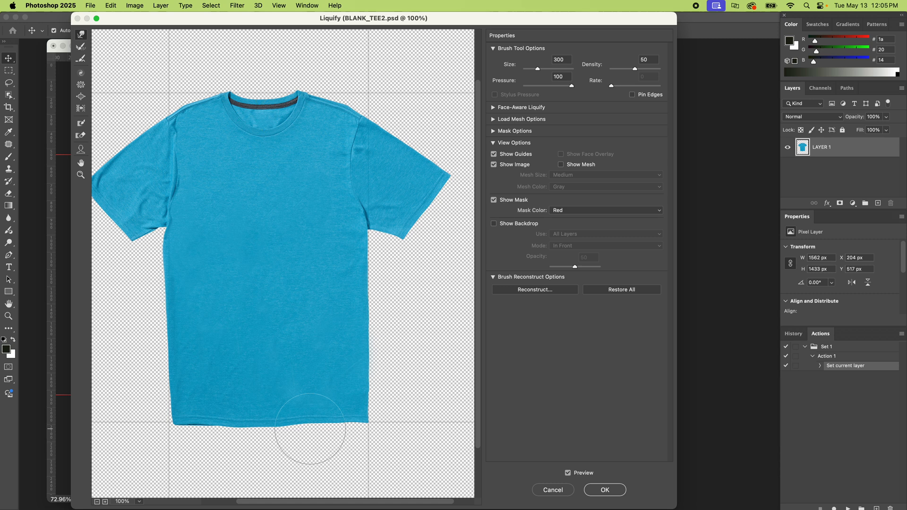
key(bracketright)
key(bracketright)
drag(264, 432, 244, 426)
key(bracketleft)
key(bracketleft)
Warp the lower-left corner and left side of the shirt onto the left guide, using brush sizes up to 500.
key(bracketleft)
mouse_move(330, 427)
mouse_down()
mouse_move(183, 426)
mouse_move(234, 431)
mouse_move(188, 435)
mouse_move(205, 433)
mouse_move(178, 415)
mouse_move(171, 393)
mouse_up()
key(bracketleft)
key(bracketleft)
key(bracketleft)
key(bracketleft)
key(bracketleft)
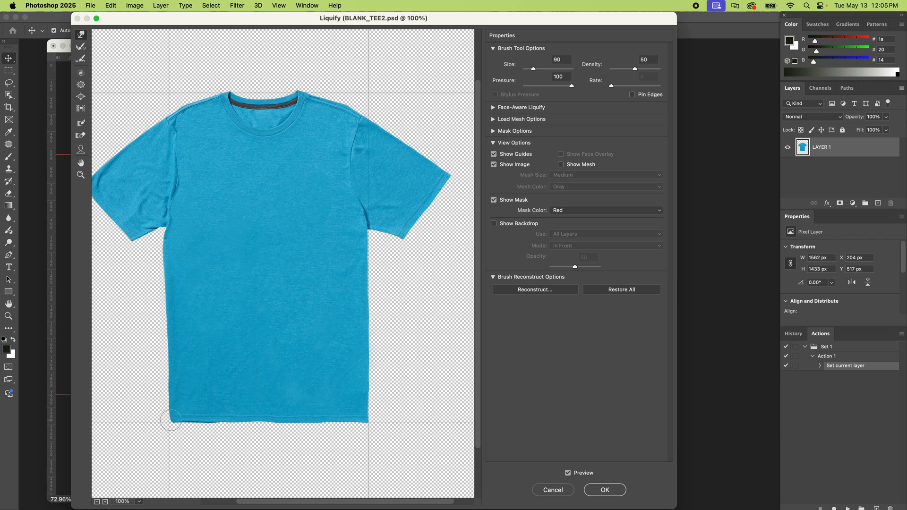
key(bracketleft)
key(bracketleft)
key(bracketright)
key(bracketright)
key(bracketright)
key(bracketright)
key(bracketright)
key(bracketright)
key(bracketright)
key(bracketright)
key(bracketright)
key(bracketright)
key(bracketright)
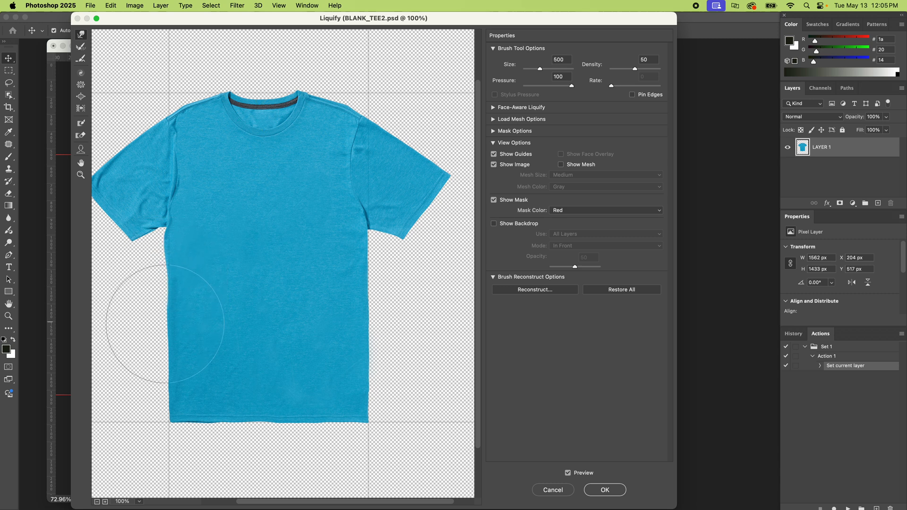
Straighten the left edge below the armpit with brush size 175 and apply the Liquify changes.
key(bracketleft)
key(bracketleft)
key(bracketleft)
key(bracketleft)
key(bracketleft)
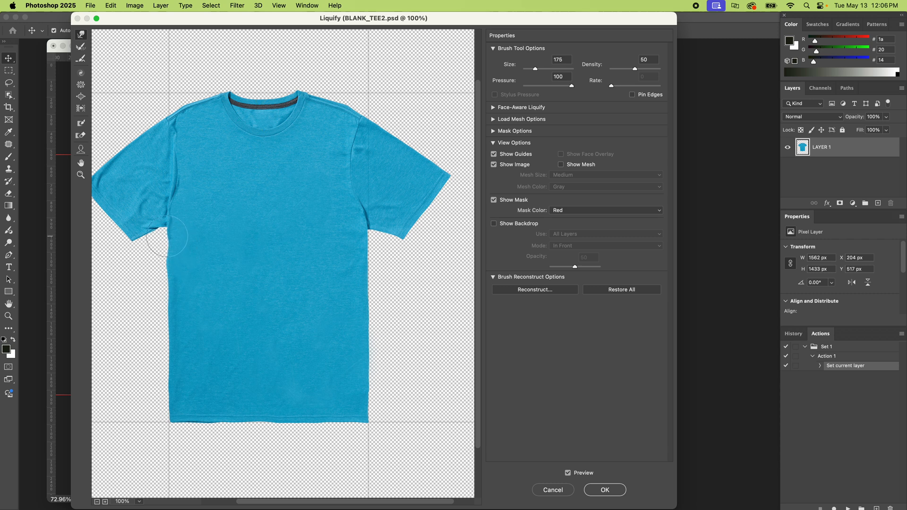
drag(163, 266, 166, 266)
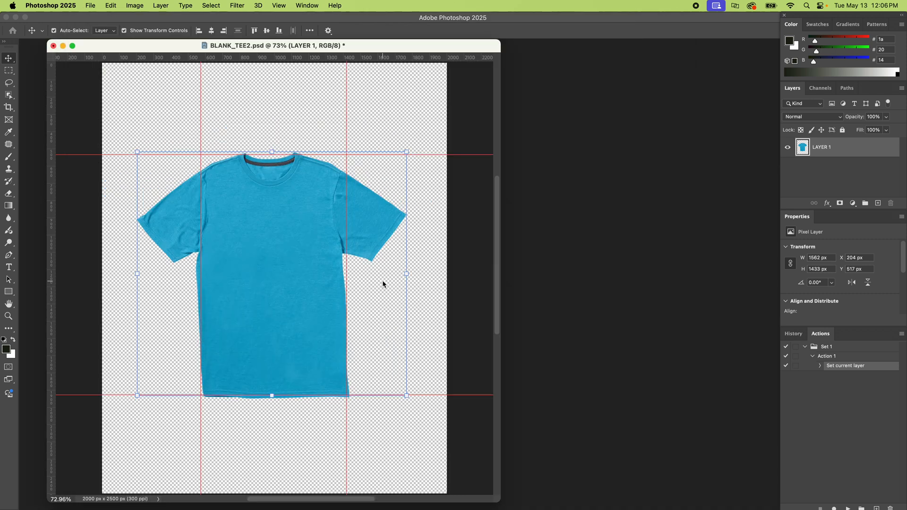
click(613, 489)
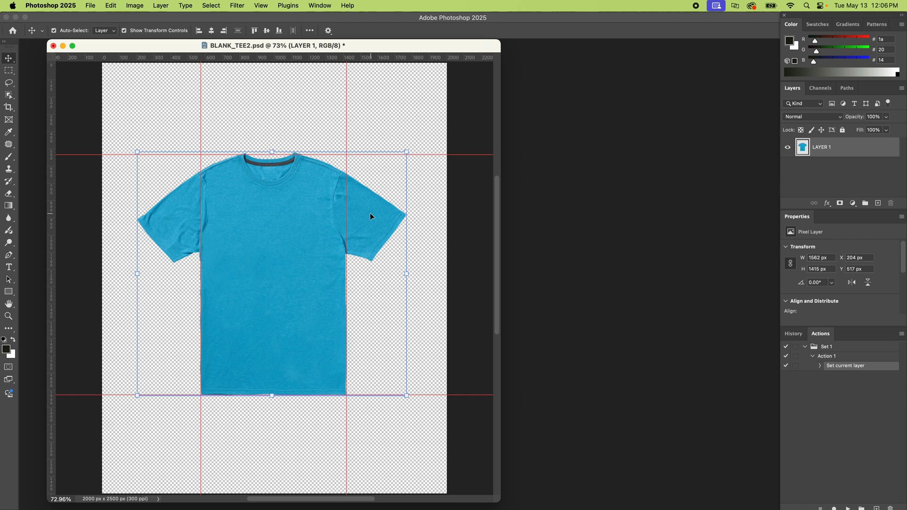
Patch the wrinkled area of the left sleeve with smooth fabric from the chest and clear the selection.
click(9, 144)
mouse_move(185, 212)
mouse_down()
mouse_move(268, 224)
mouse_move(282, 240)
mouse_move(299, 230)
mouse_move(258, 222)
mouse_up()
key(super+d)
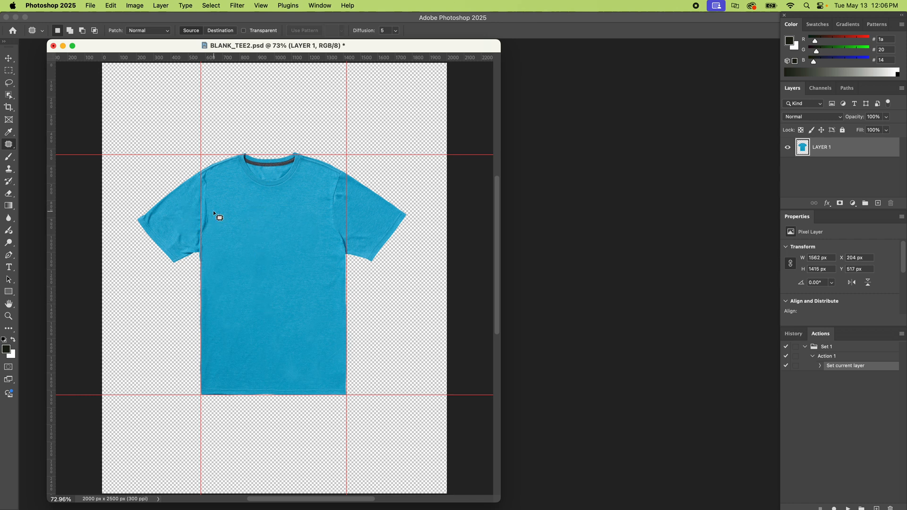
Heal the wrinkles on the left sleeve and beside the right sleeve's seam with the Spot Healing Brush.
right_click(10, 146)
click(63, 143)
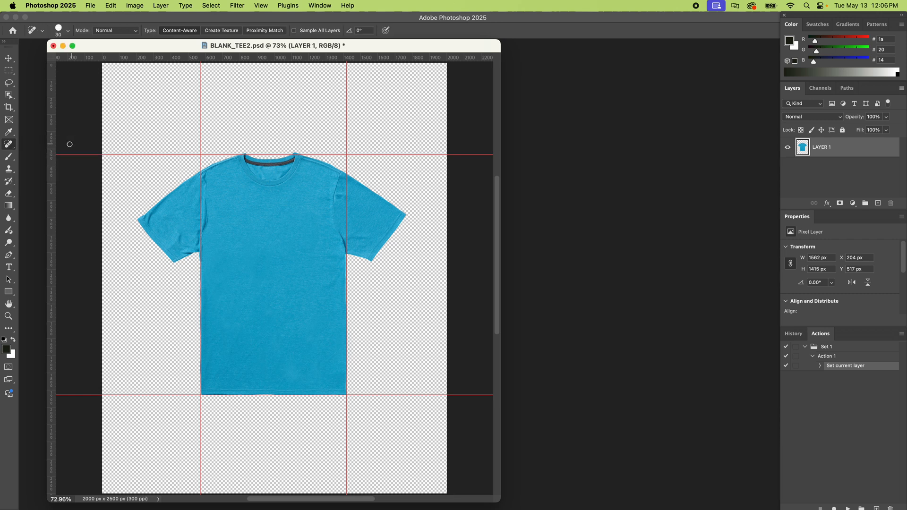
drag(178, 233, 182, 242)
drag(343, 197, 339, 208)
key(z)
drag(337, 199, 379, 204)
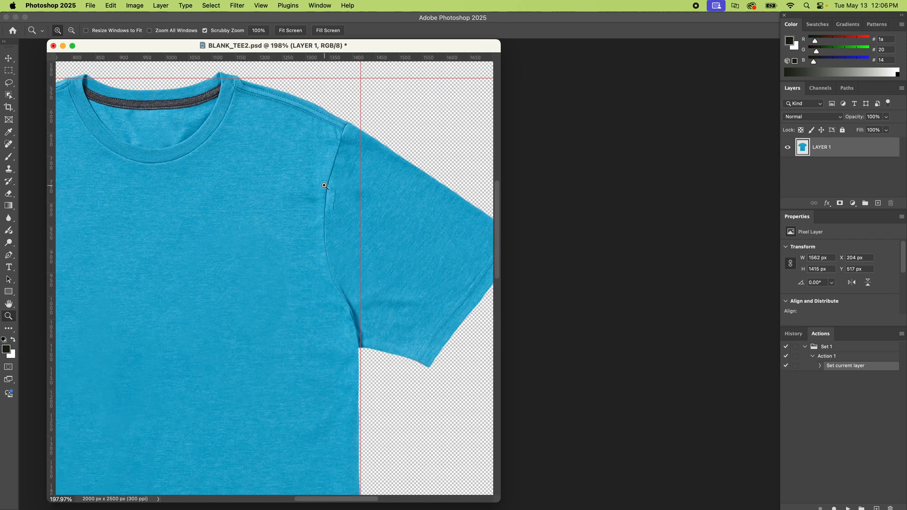
key(super+0)
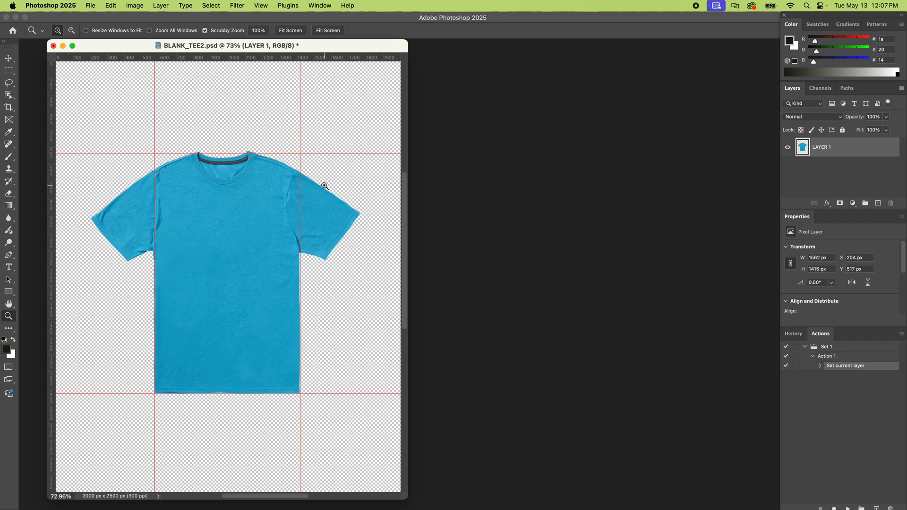